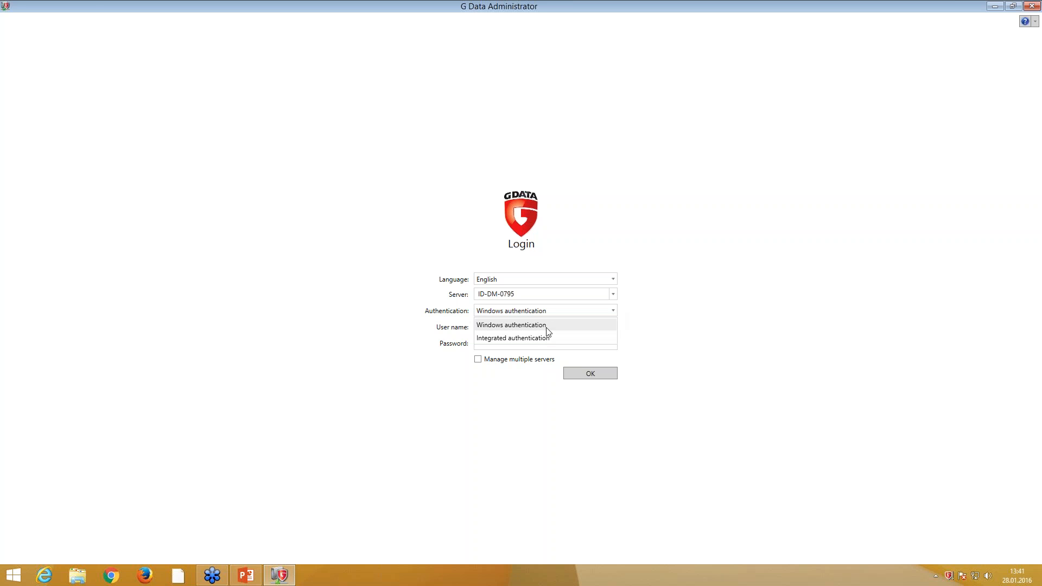
Log in to the management server using Windows authentication, entering the account password.
{"action": "left_click", "coordinate": [547, 328]}
{"action": "left_click", "coordinate": [517, 344]}
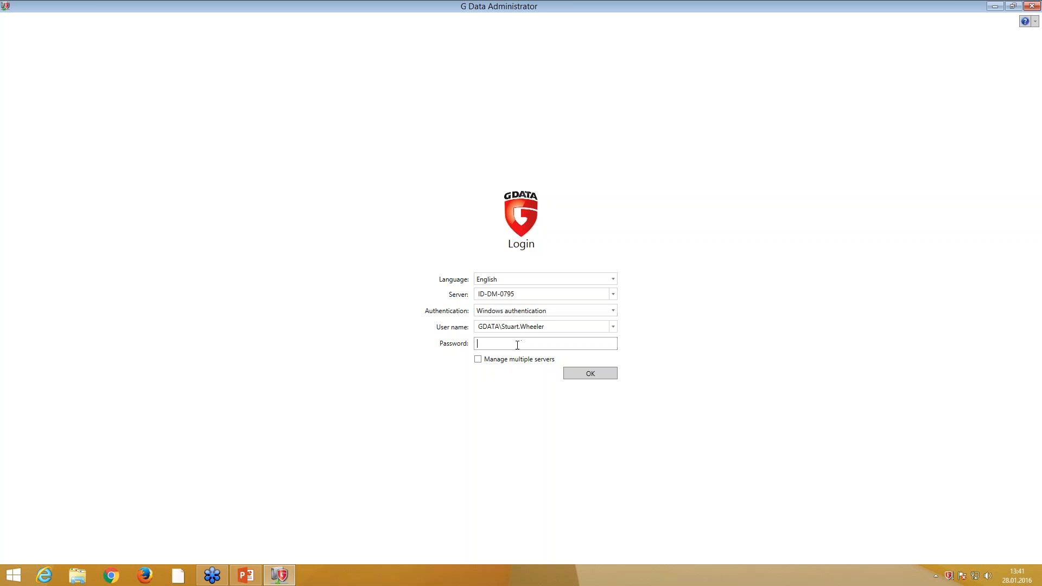
{"action": "type", "text": "•••••••"}
{"action": "type", "text": "••"}
{"action": "left_click", "coordinate": [592, 374]}
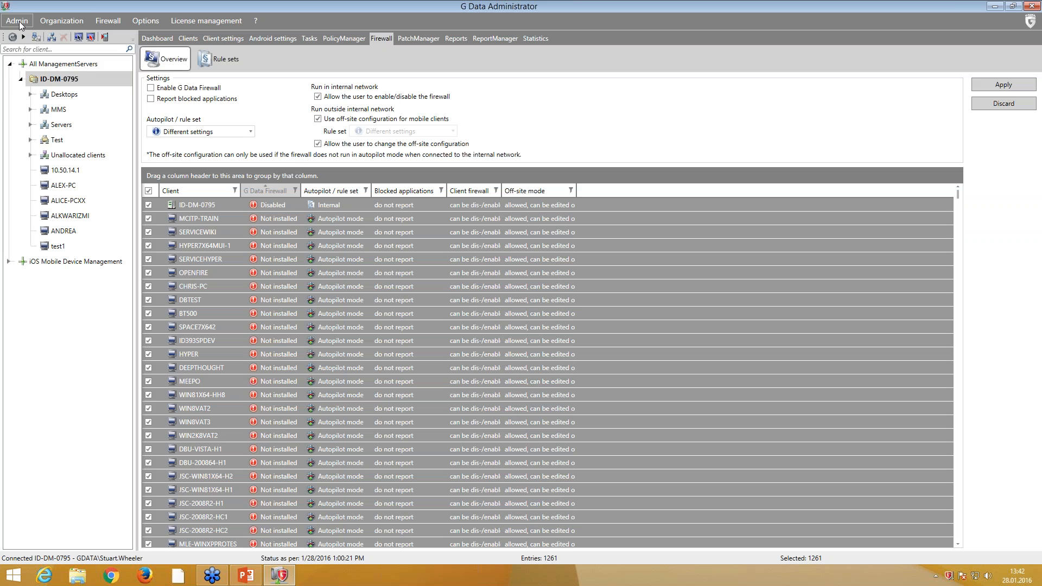
Start creating a "test user" account with integrated authentication and Read permissions in user management, and cancel it.
{"action": "left_click", "coordinate": [18, 22]}
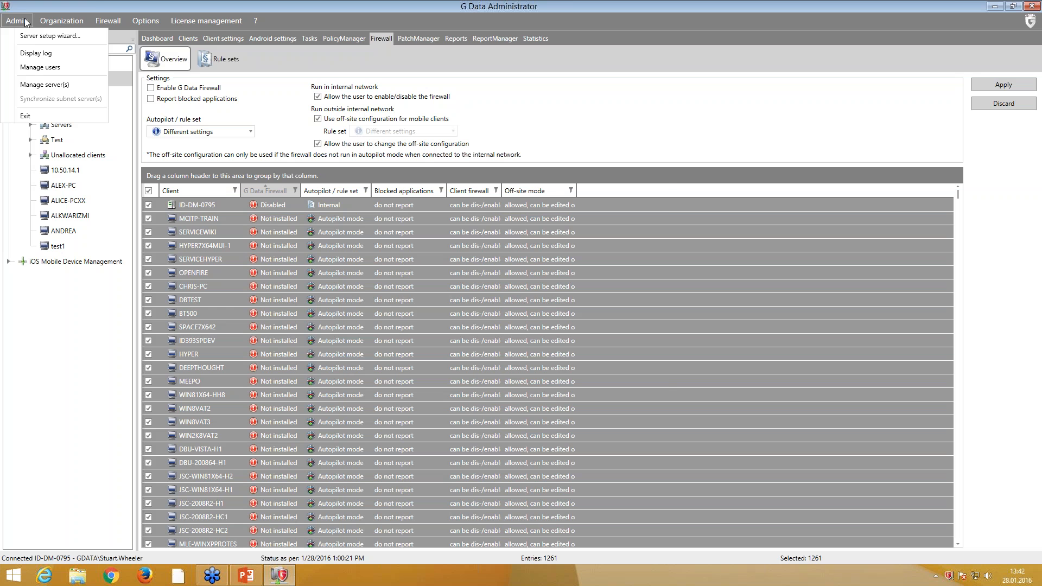
{"action": "left_click", "coordinate": [39, 67]}
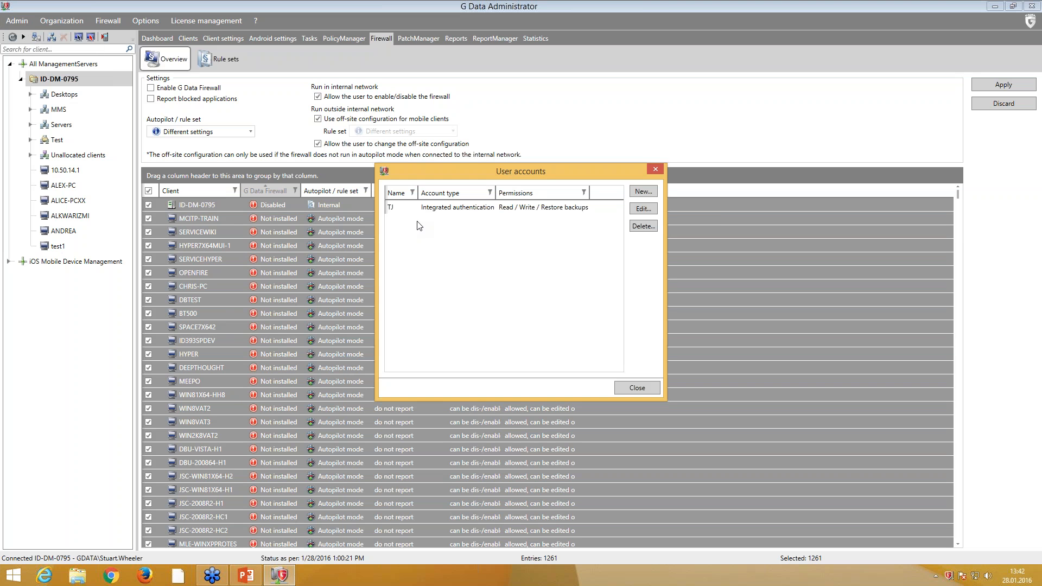
{"action": "left_click", "coordinate": [643, 192]}
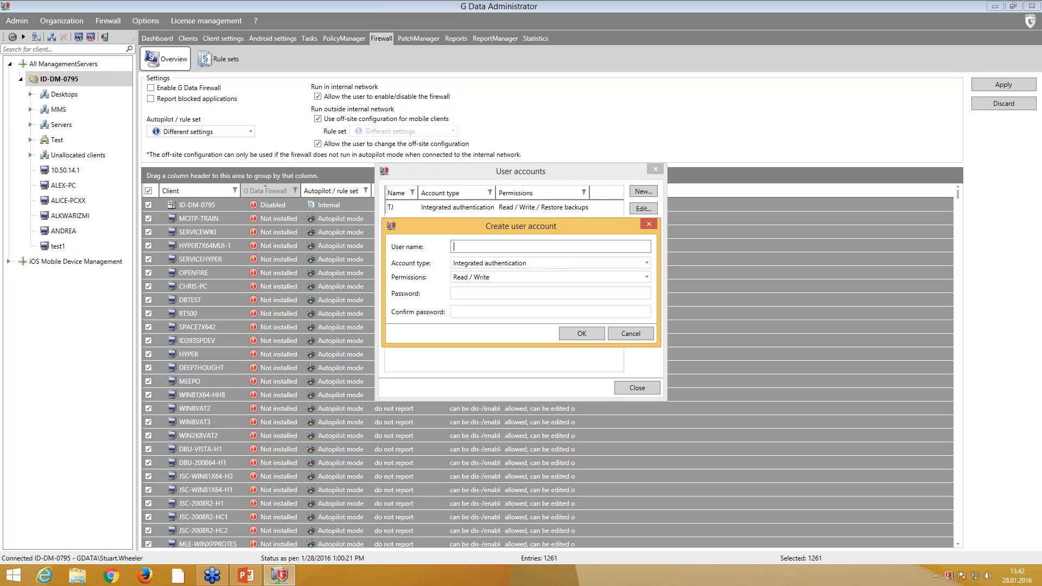
{"action": "type", "text": "test user"}
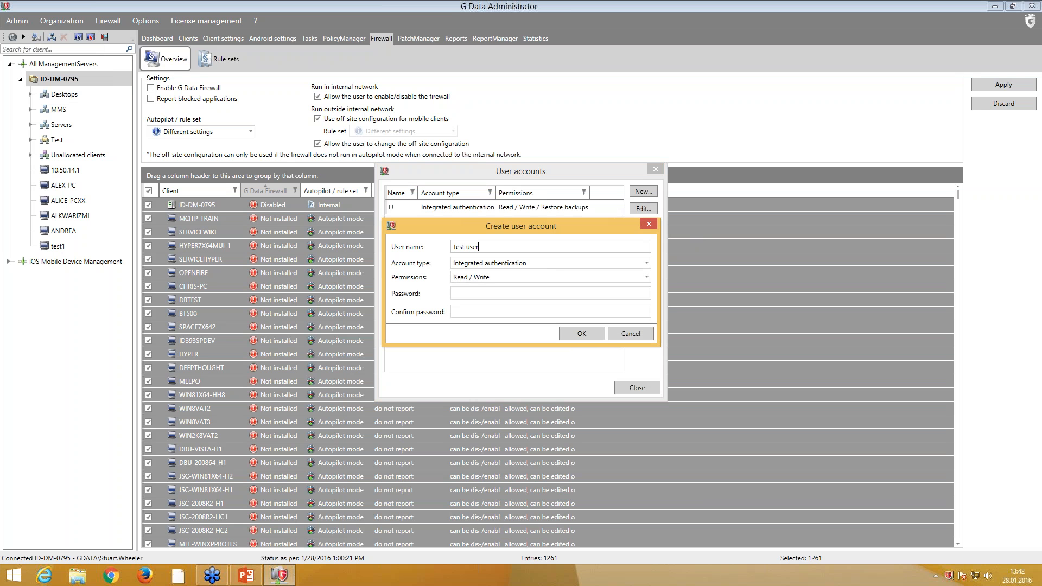
{"action": "left_click", "coordinate": [497, 277]}
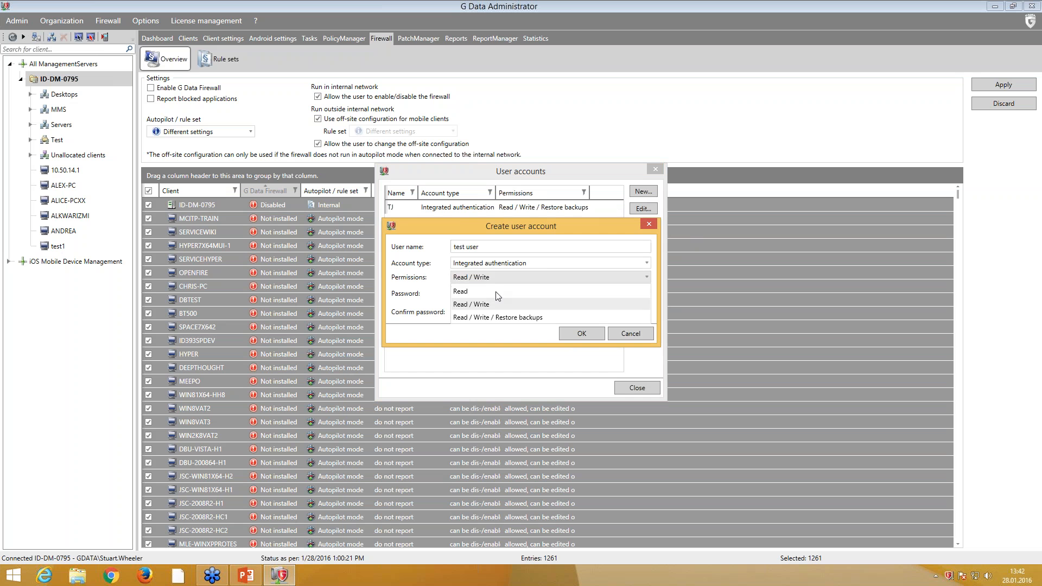
{"action": "left_click", "coordinate": [496, 292]}
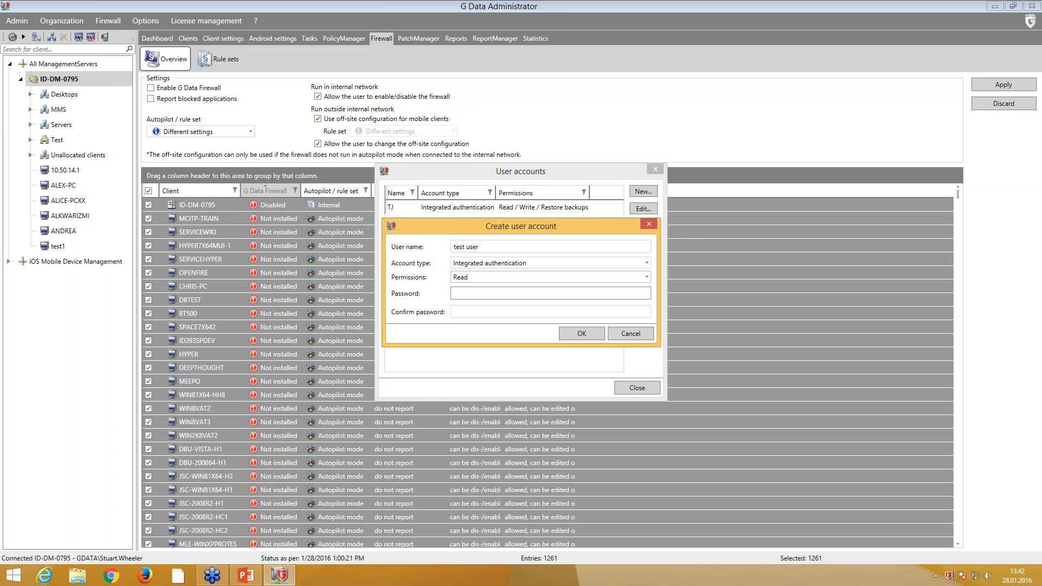
{"action": "left_click", "coordinate": [497, 277]}
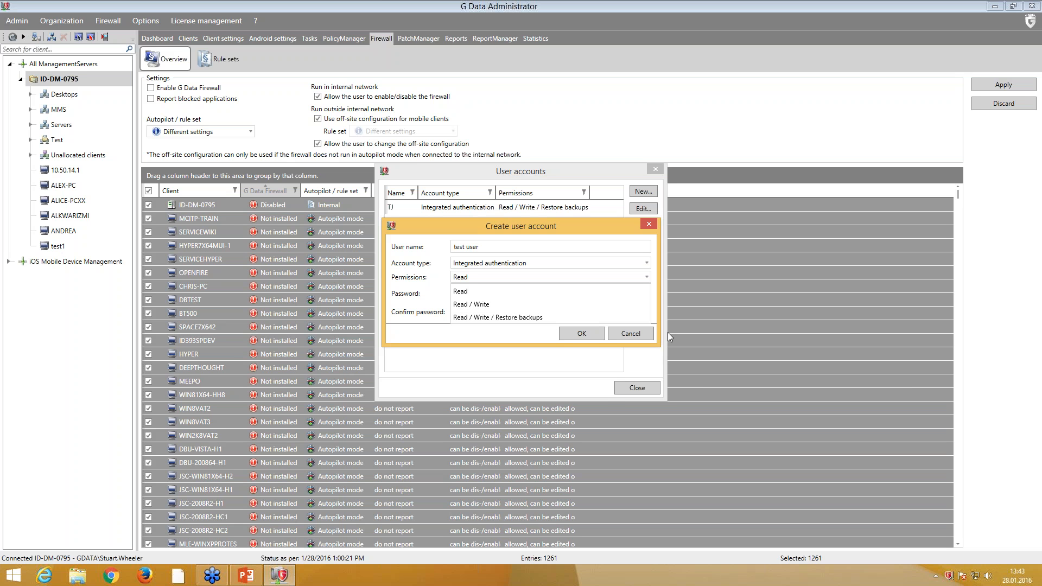
{"action": "left_click", "coordinate": [632, 335]}
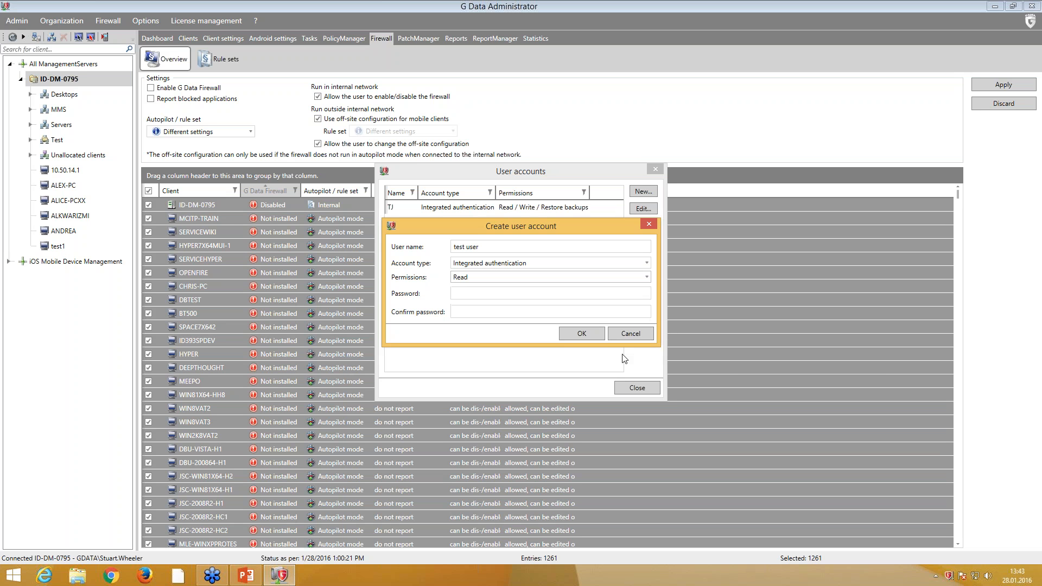
{"action": "left_click", "coordinate": [628, 336]}
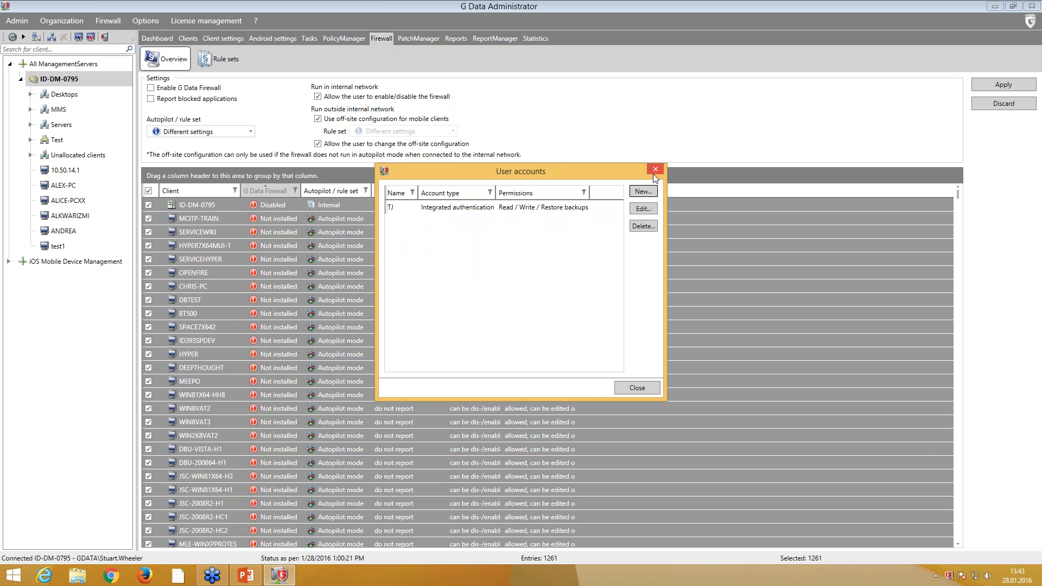
Start another new account with the Windows user account type, cancel it, and leave user management.
{"action": "left_click", "coordinate": [643, 191]}
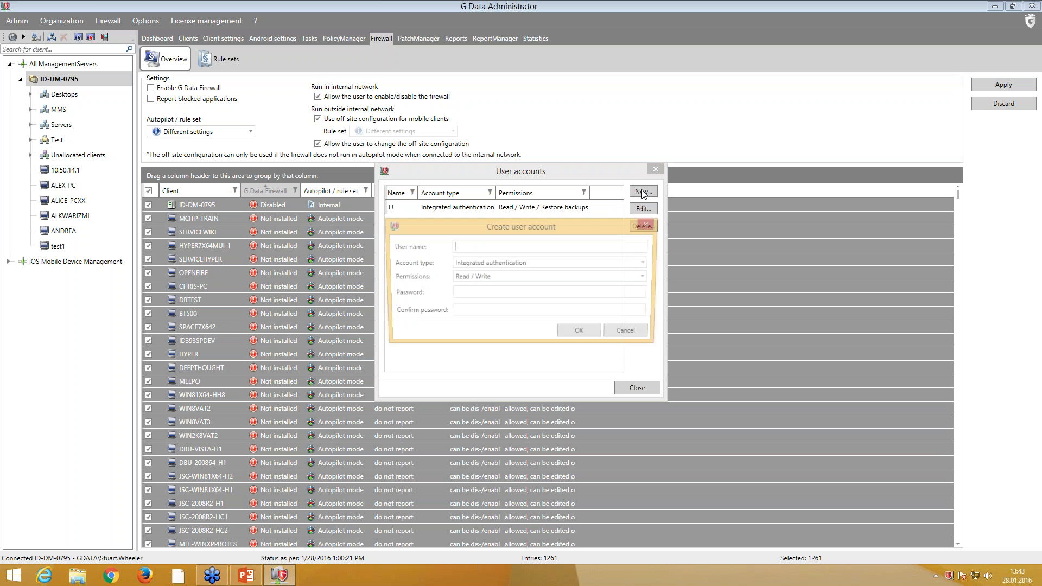
{"action": "left_click", "coordinate": [646, 262]}
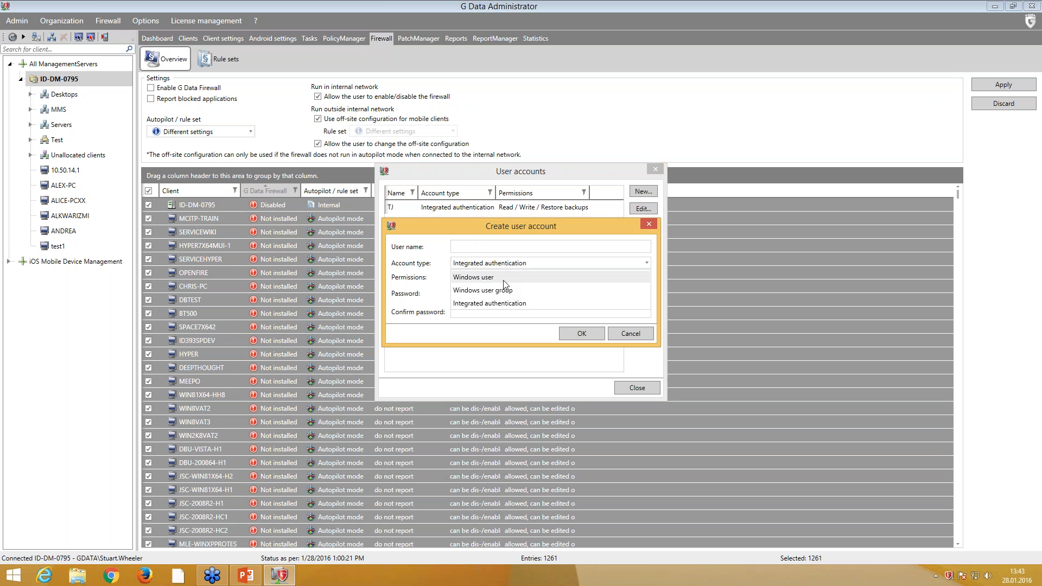
{"action": "left_click", "coordinate": [504, 283]}
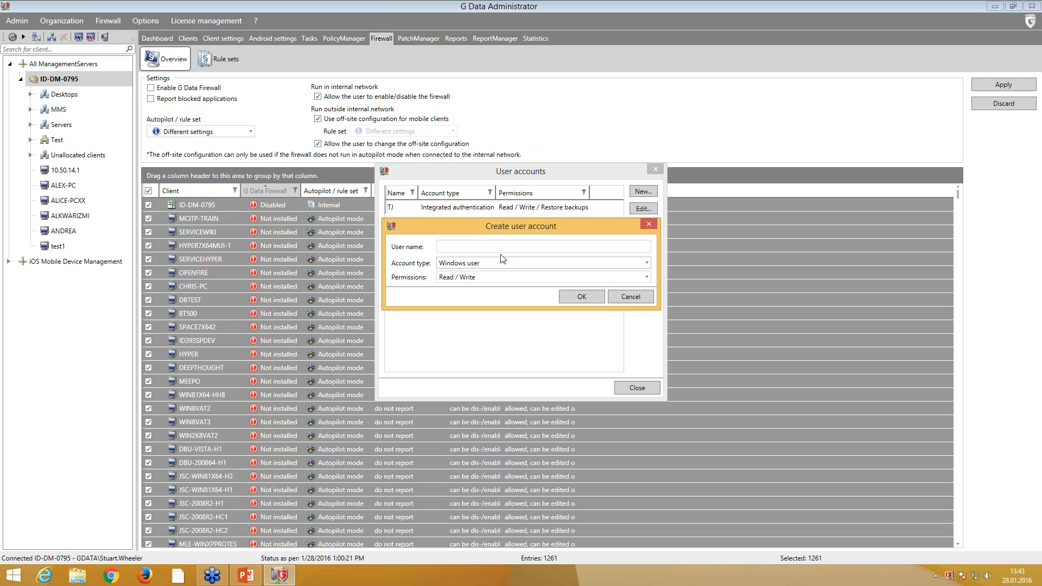
{"action": "left_click", "coordinate": [630, 298]}
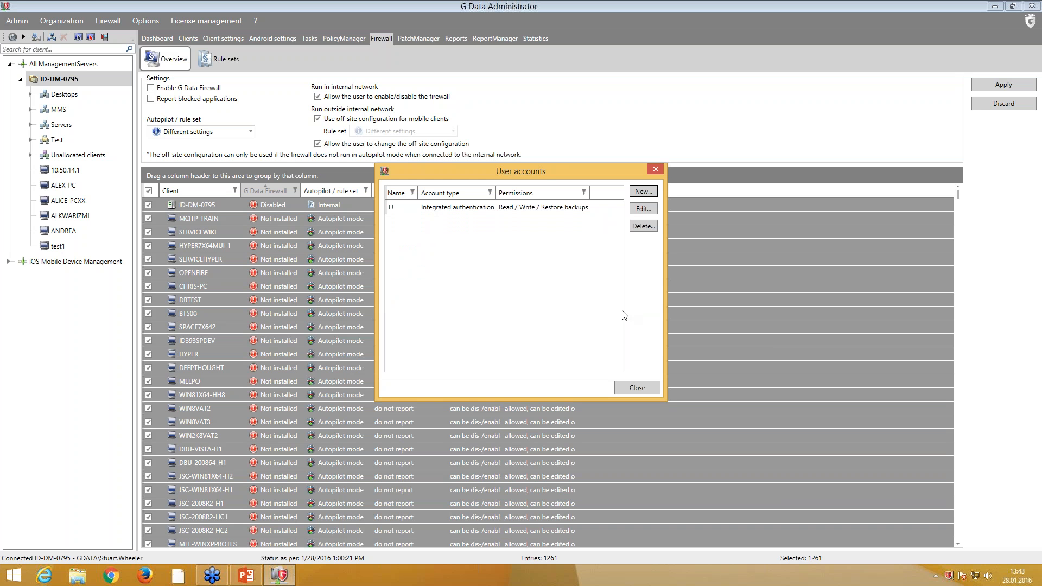
{"action": "left_click", "coordinate": [636, 389]}
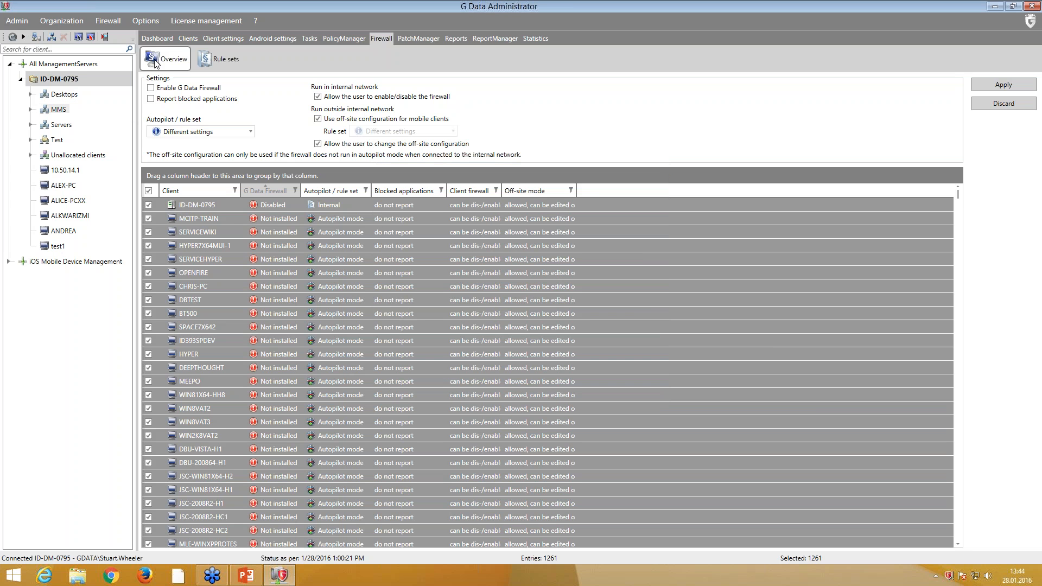
Review the automatic update schedule for the virus database in the Internet update settings, leaving the schedule as it is.
{"action": "left_click", "coordinate": [143, 21]}
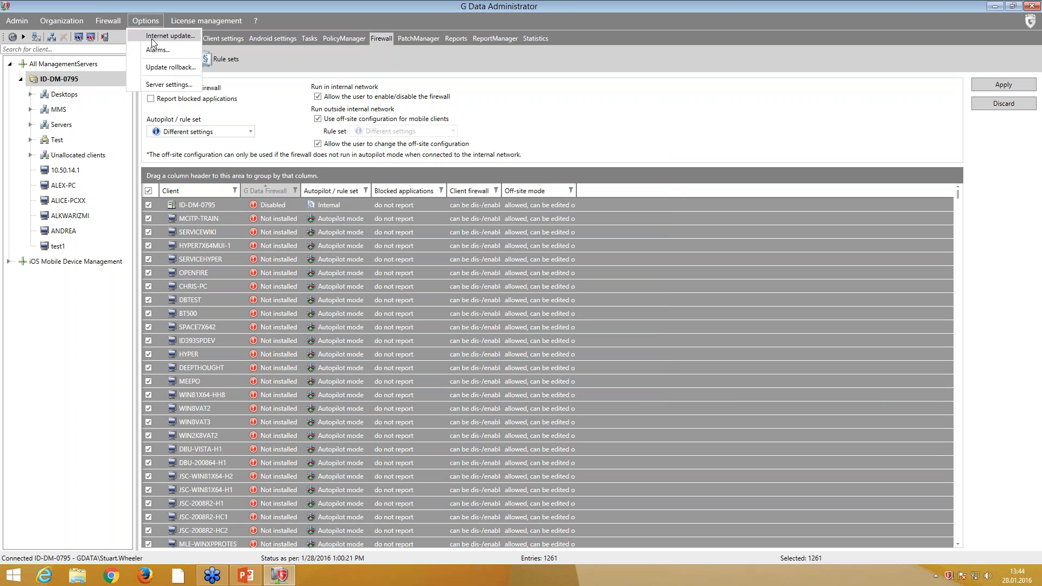
{"action": "left_click", "coordinate": [152, 40]}
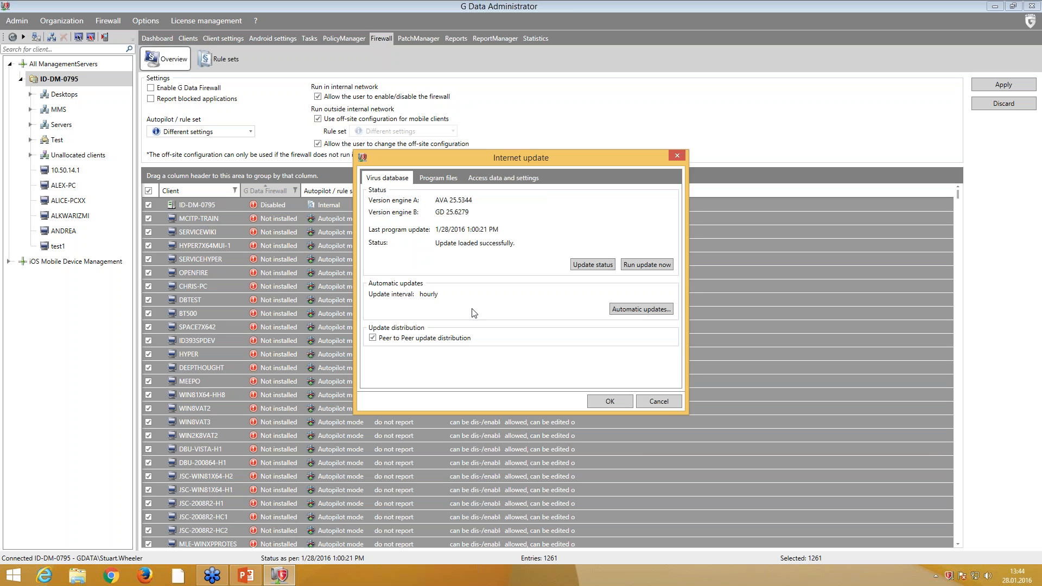
{"action": "left_click", "coordinate": [655, 315]}
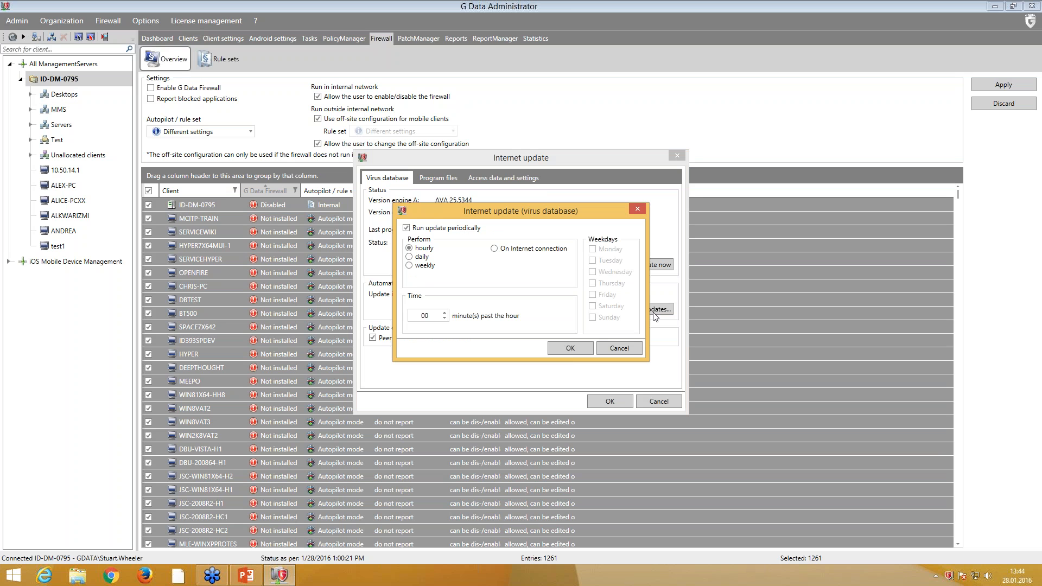
{"action": "left_click", "coordinate": [619, 350]}
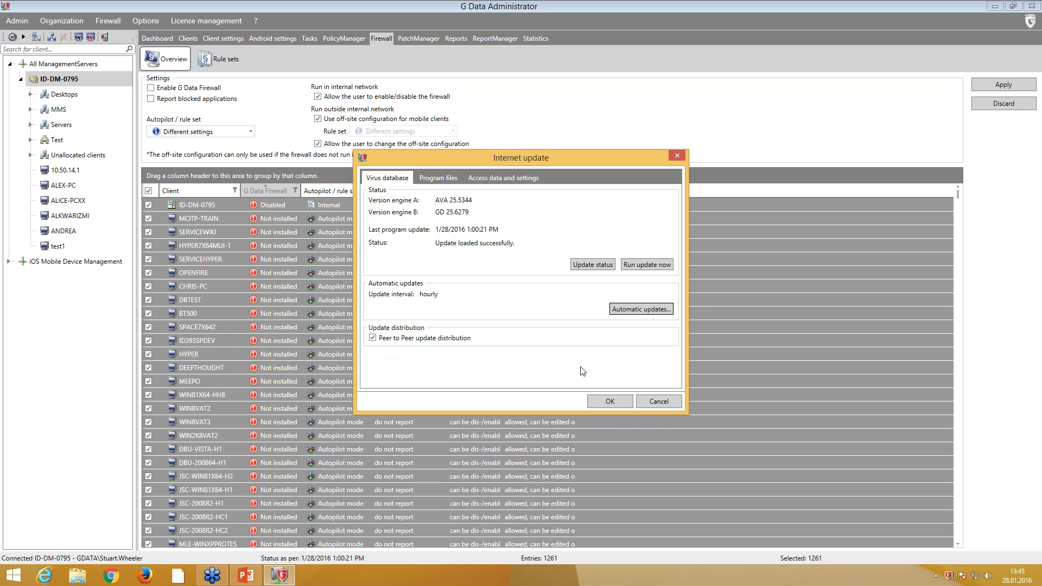
{"action": "left_click", "coordinate": [607, 401]}
Check the recipient group in the alarm settings, trigger a test alarm, and confirm the settings.
{"action": "left_click", "coordinate": [140, 22]}
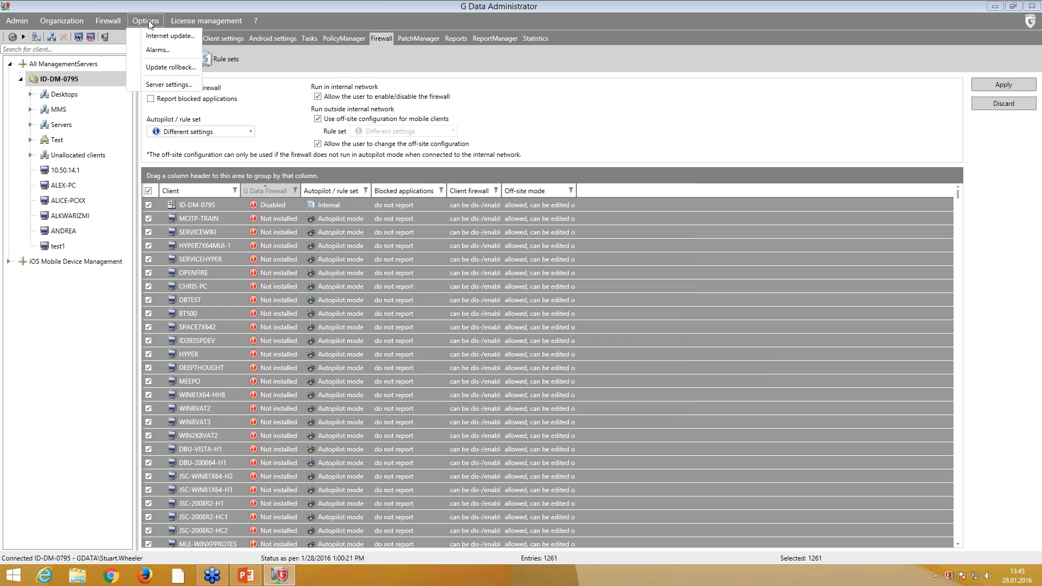
{"action": "left_click", "coordinate": [159, 52]}
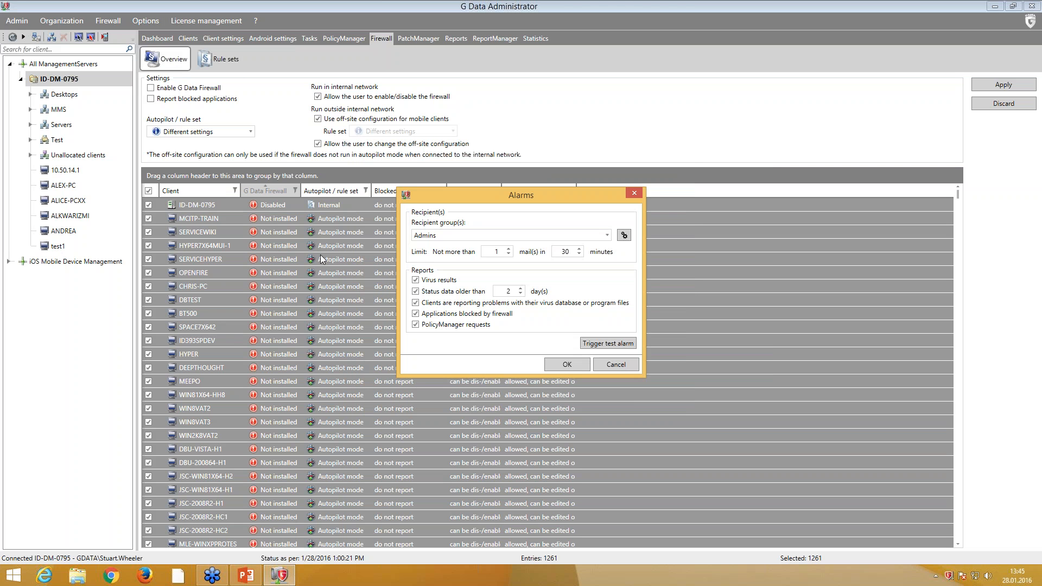
{"action": "left_click", "coordinate": [441, 236]}
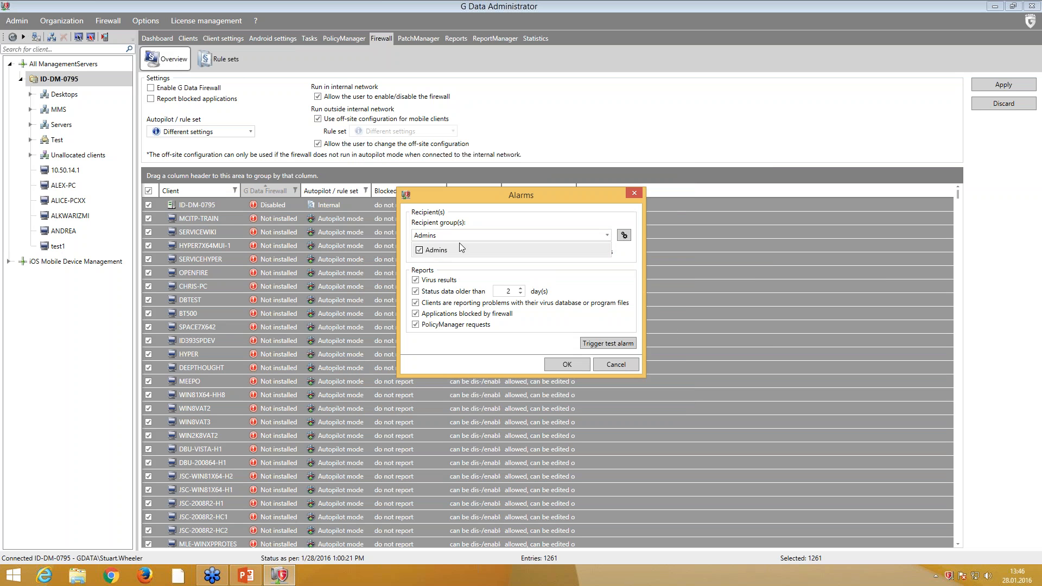
{"action": "left_click", "coordinate": [521, 222]}
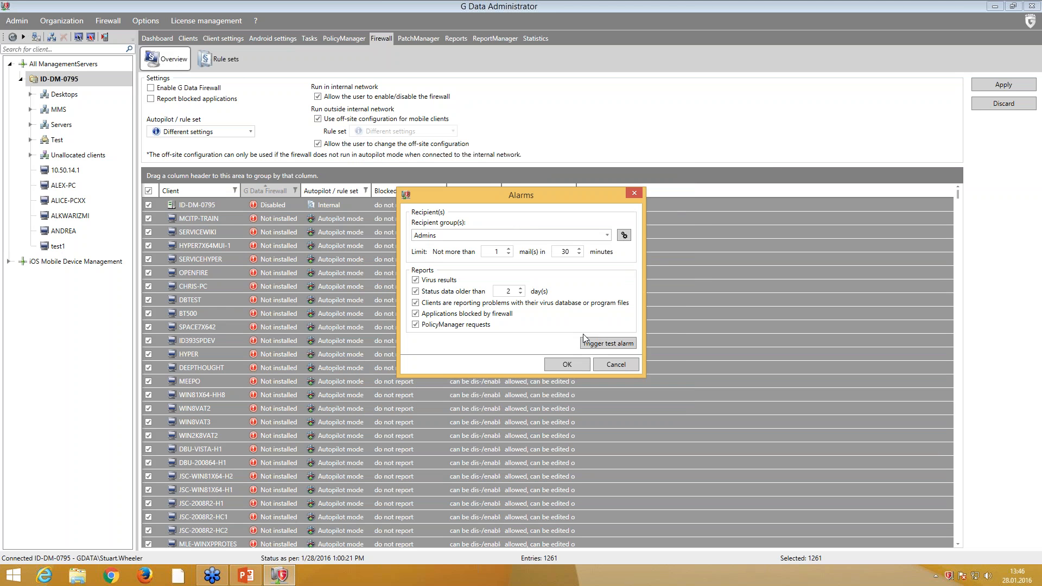
{"action": "left_click", "coordinate": [614, 344]}
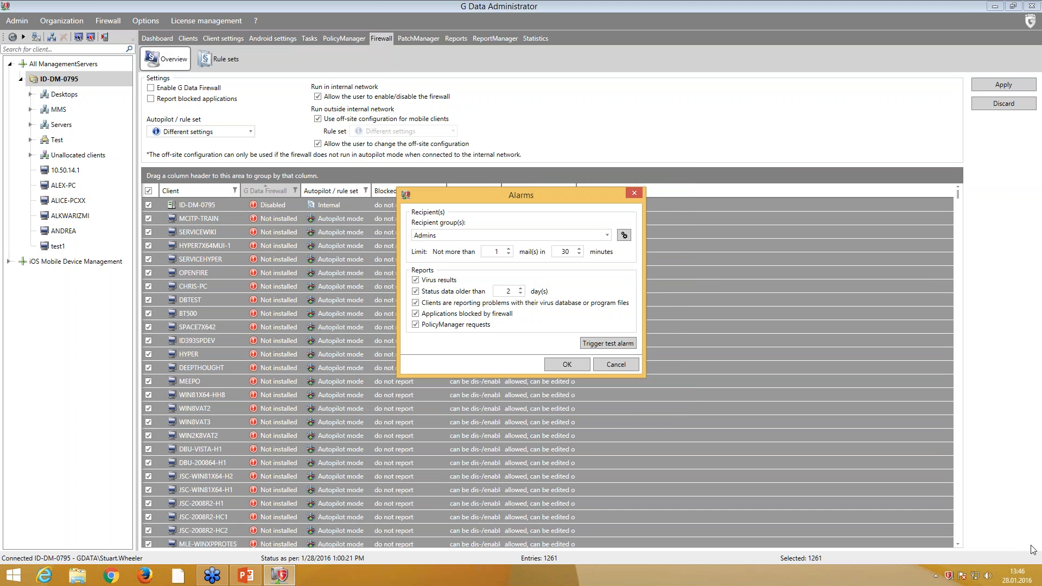
{"action": "mouse_move", "coordinate": [981, 552]}
{"action": "left_click", "coordinate": [568, 364]}
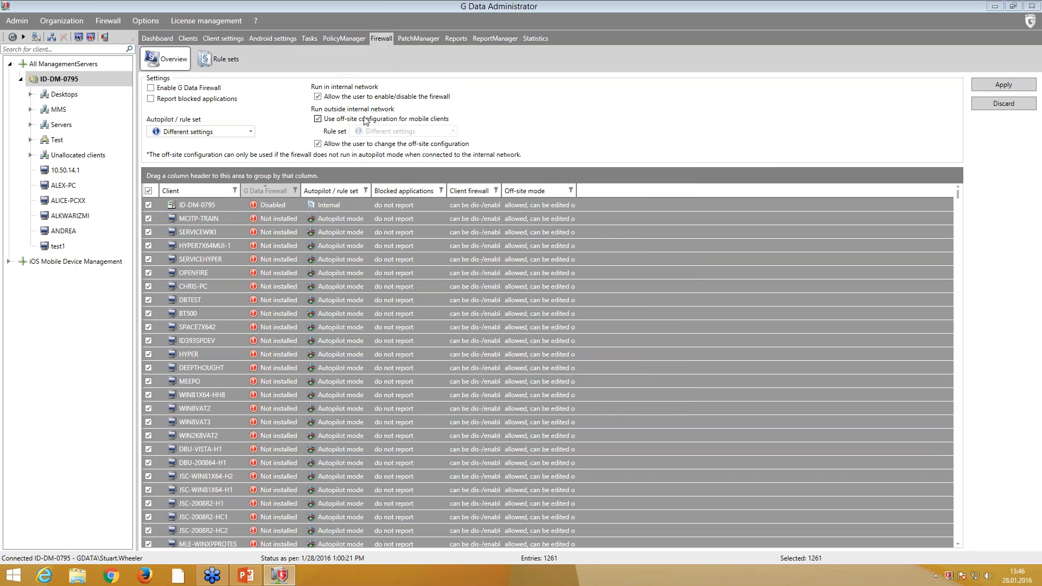
Examine the update rollback lists for Engine A: BitDefender and Engine B: CloseGap, discarding any changes and cancelling.
{"action": "left_click", "coordinate": [136, 20]}
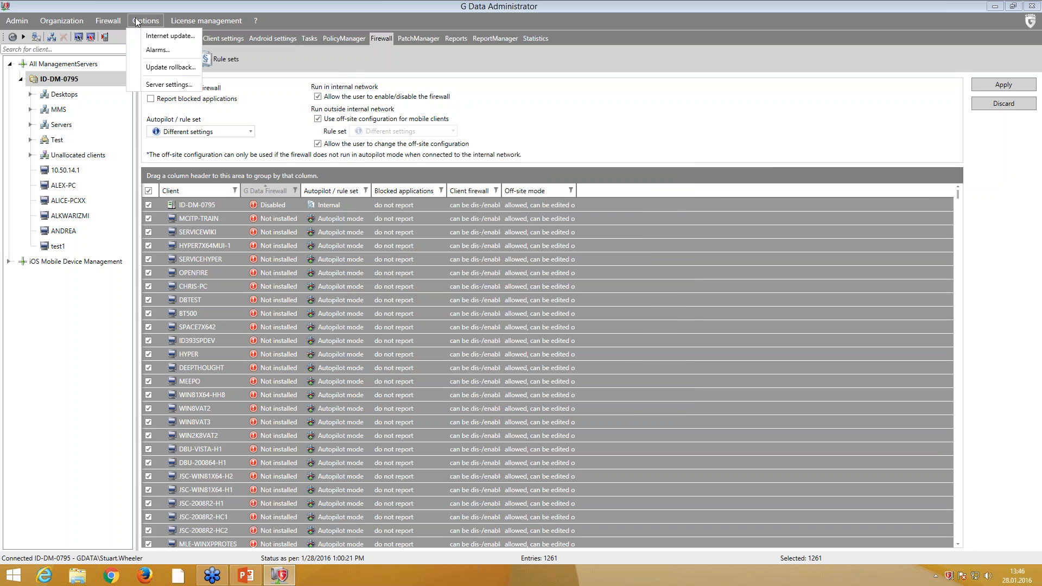
{"action": "left_click", "coordinate": [155, 69]}
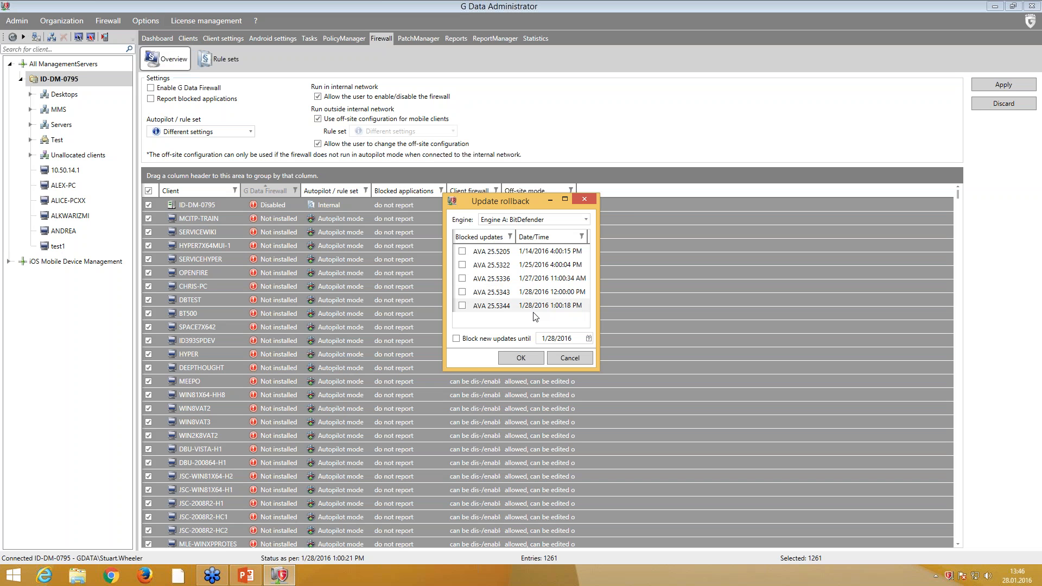
{"action": "left_click", "coordinate": [463, 266]}
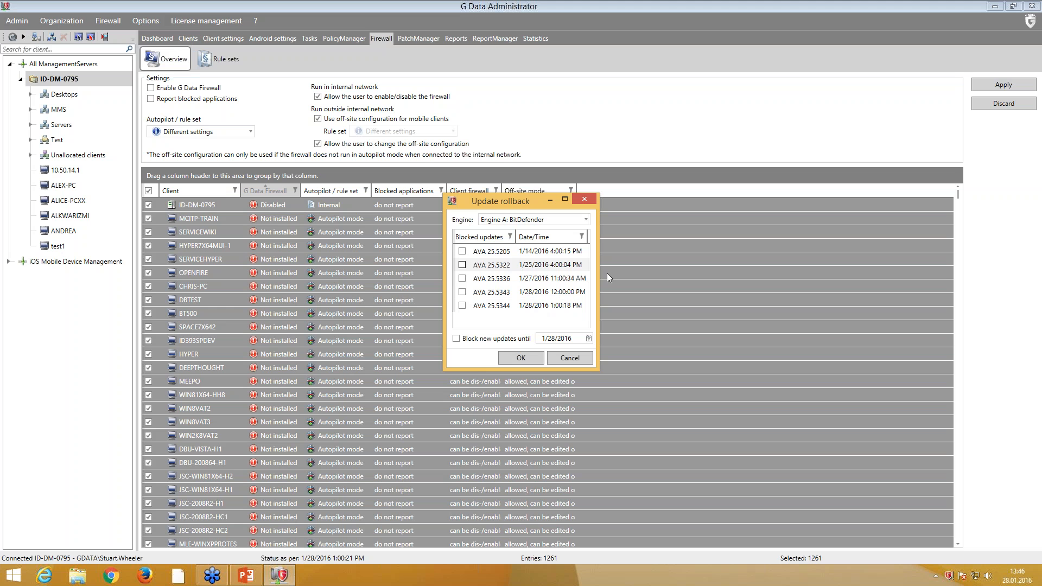
{"action": "left_click", "coordinate": [588, 220]}
{"action": "left_click", "coordinate": [538, 247]}
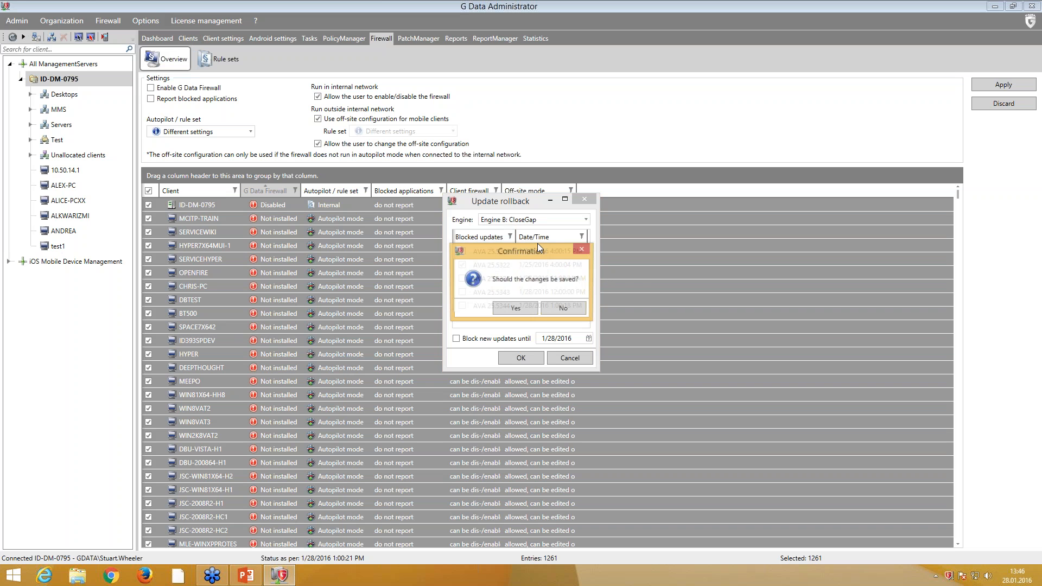
{"action": "left_click", "coordinate": [557, 310]}
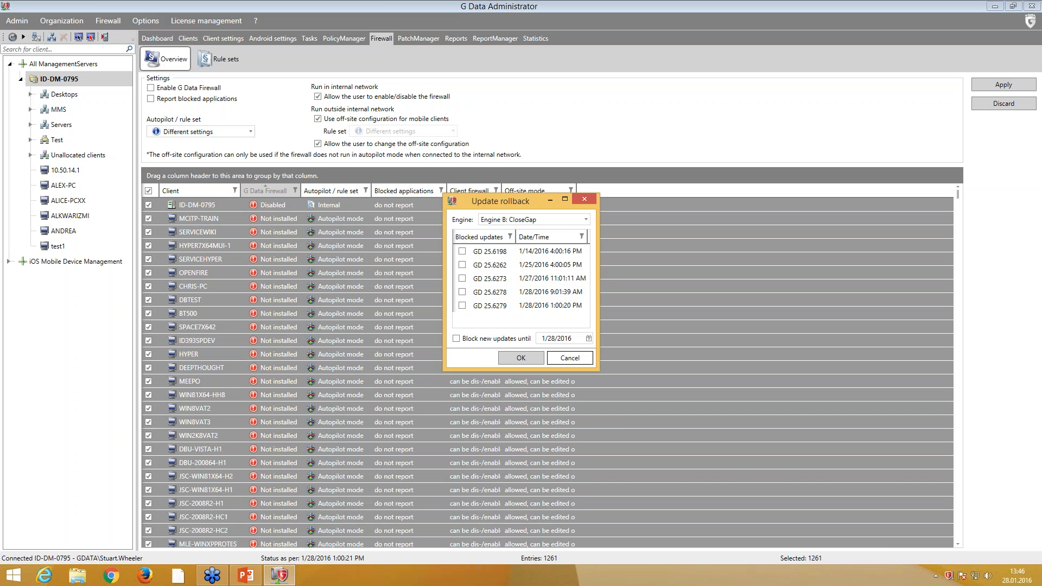
{"action": "left_click", "coordinate": [570, 358]}
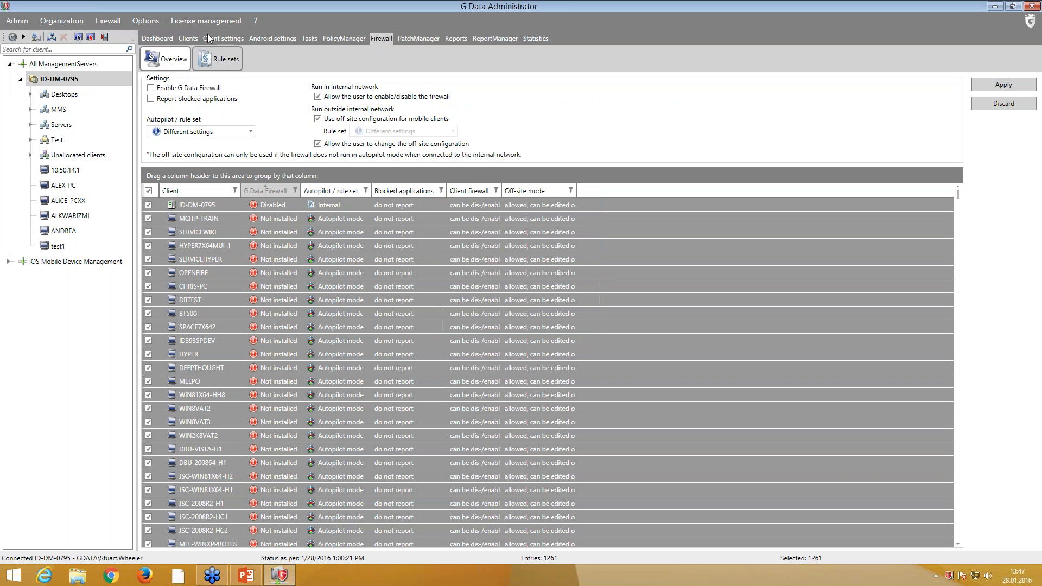
Display the firewall rule sets and open the server settings in a maximized window.
{"action": "left_click", "coordinate": [215, 65]}
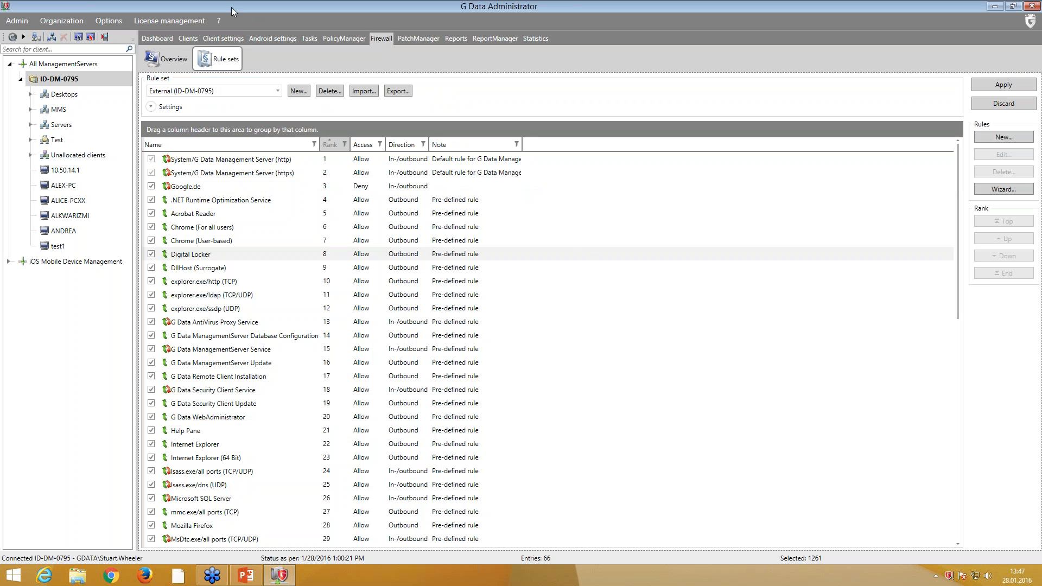
{"action": "left_click", "coordinate": [118, 21]}
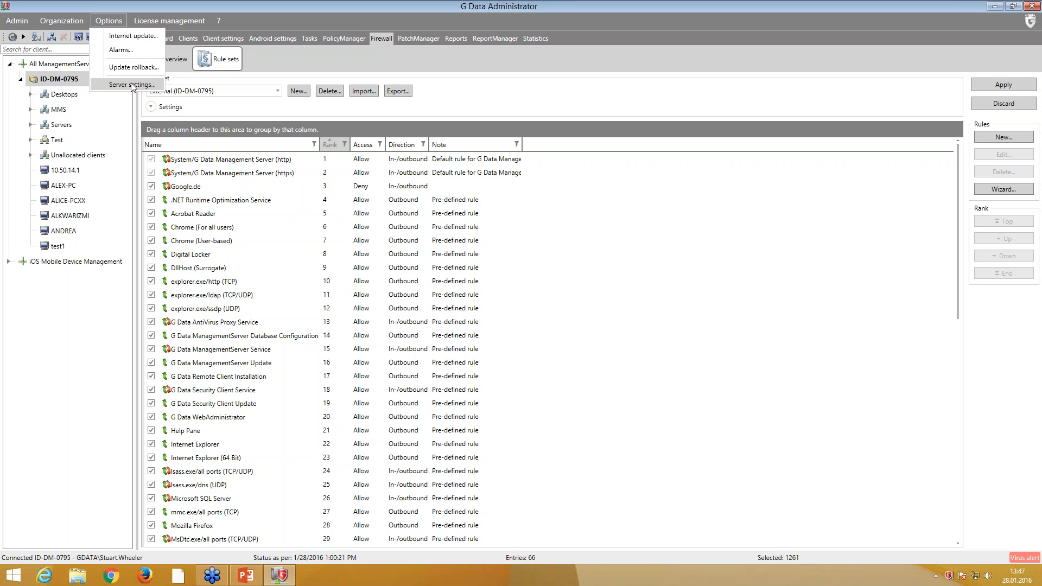
{"action": "left_click", "coordinate": [132, 86]}
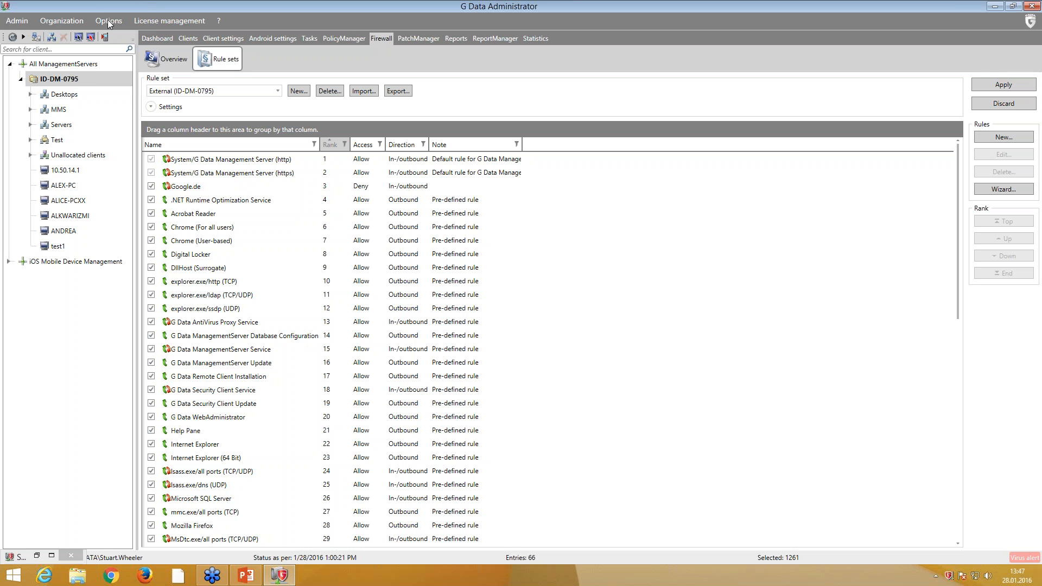
{"action": "left_click", "coordinate": [52, 557]}
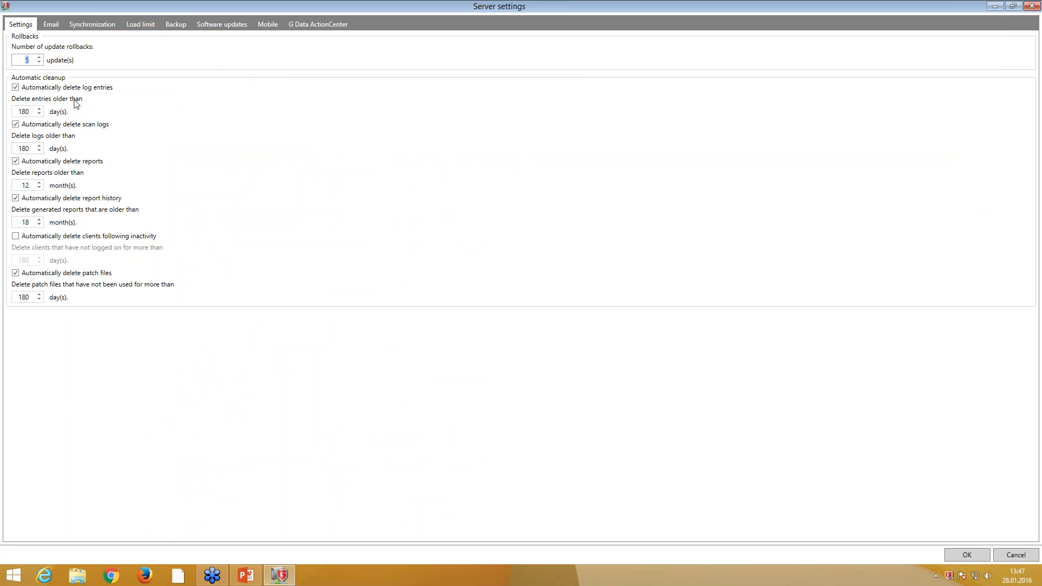
Switch automatic deletion of scan logs off and on again, and view the email sender, SMTP server and mail group settings.
{"action": "left_click", "coordinate": [16, 127]}
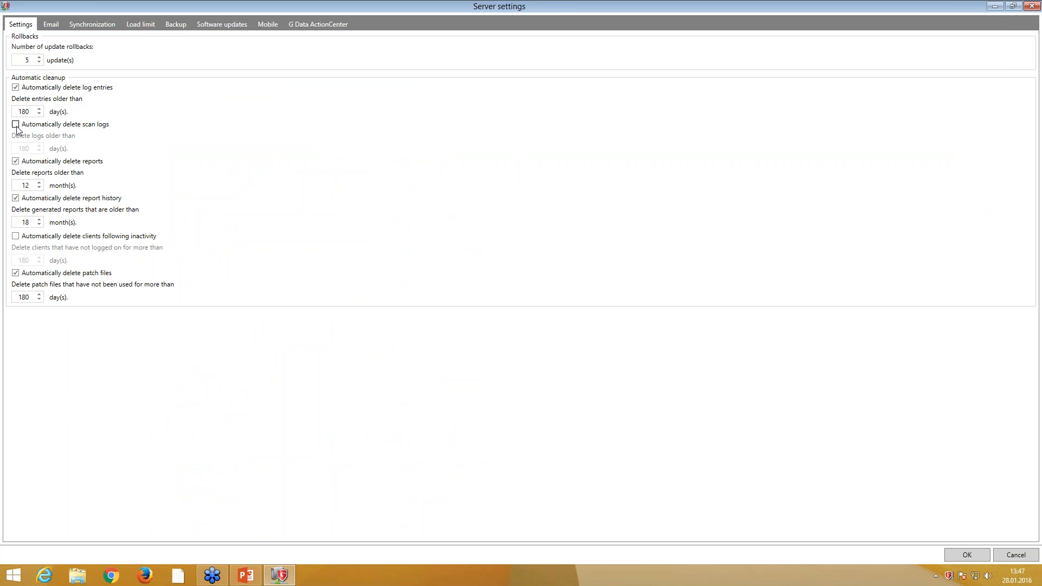
{"action": "left_click", "coordinate": [17, 129]}
{"action": "left_click", "coordinate": [53, 27]}
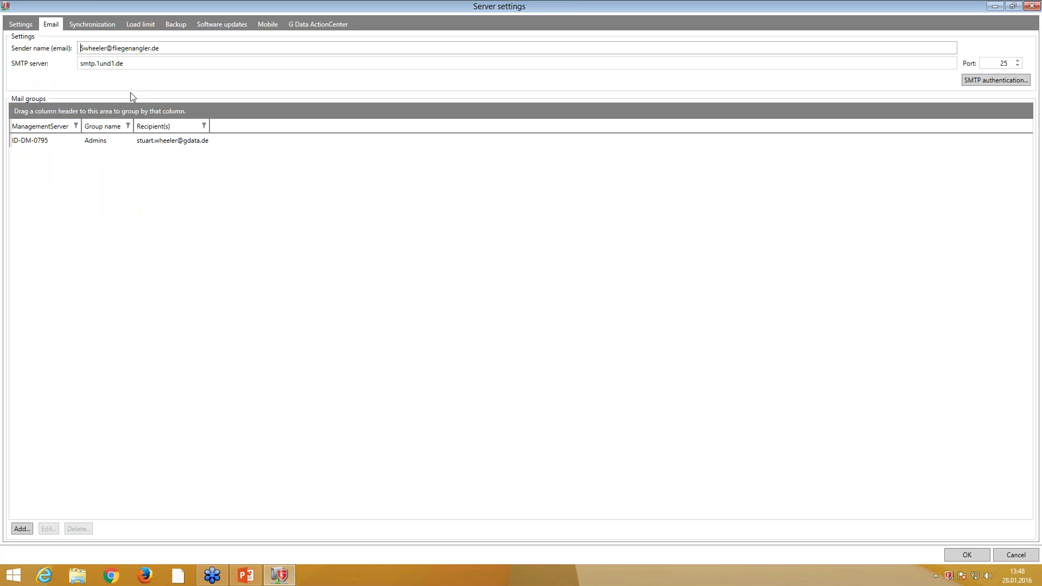
Examine the synchronization settings for client notification, the main server interval and the Active Directory interval, and close the server settings without saving.
{"action": "left_click", "coordinate": [101, 25]}
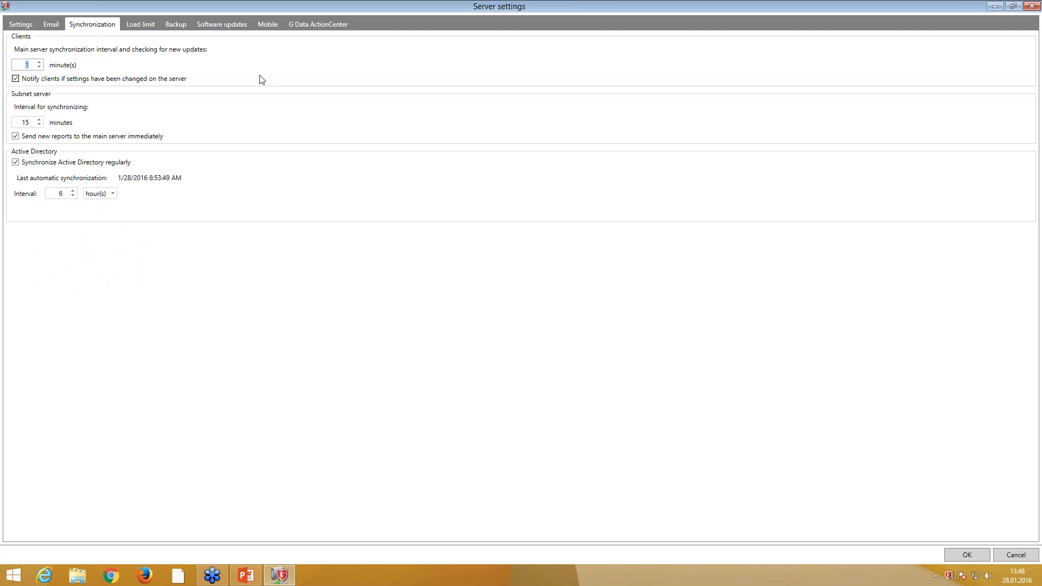
{"action": "left_click", "coordinate": [179, 78]}
{"action": "left_click", "coordinate": [39, 62]}
{"action": "left_click", "coordinate": [41, 62]}
{"action": "left_click", "coordinate": [73, 196]}
{"action": "left_click", "coordinate": [73, 196]}
{"action": "left_click", "coordinate": [73, 196]}
{"action": "left_click", "coordinate": [1030, 8]}
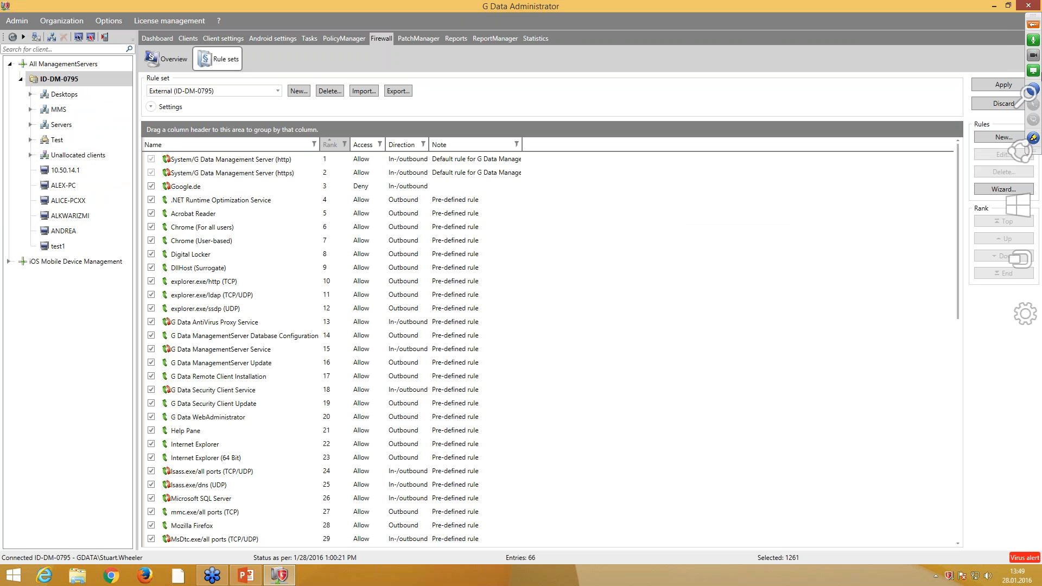
Close G Data Administrator, switch to the PowerPoint presentation and start the slide show from slide 29, Questions & Feedback.
{"action": "left_click", "coordinate": [1029, 7]}
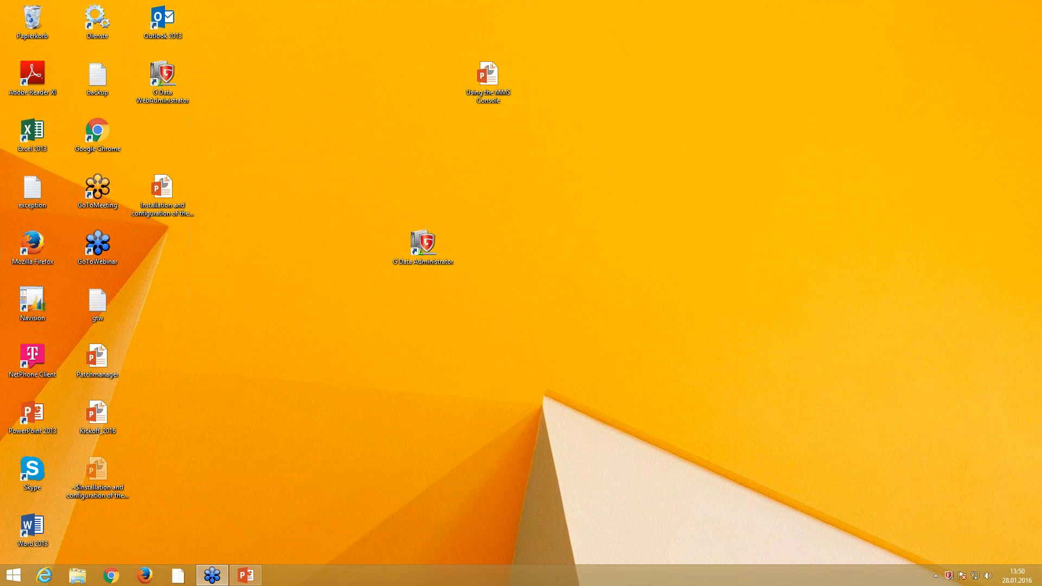
{"action": "left_click", "coordinate": [247, 576]}
{"action": "left_click", "coordinate": [95, 475]}
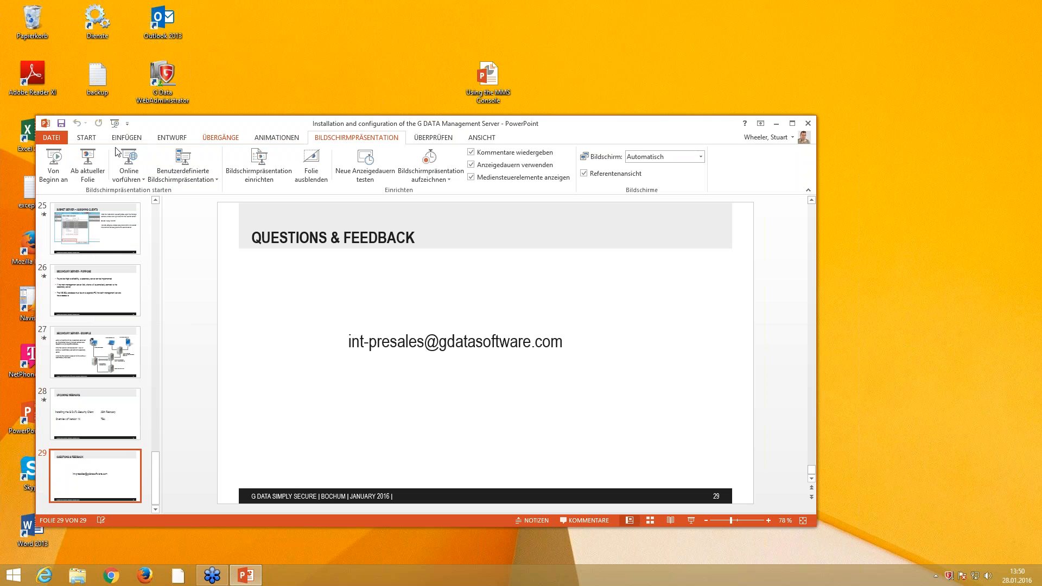
{"action": "left_click", "coordinate": [84, 165]}
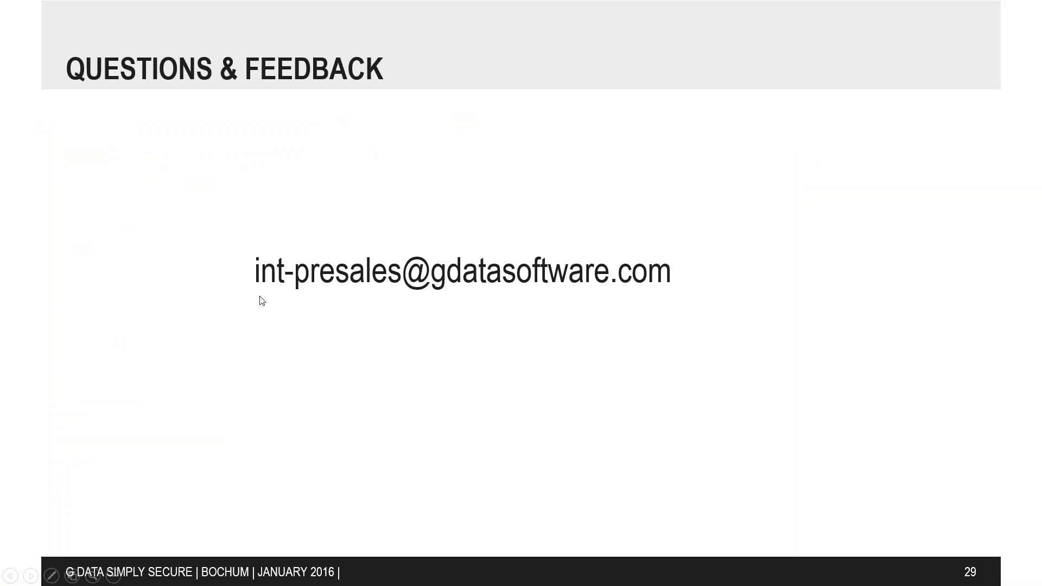